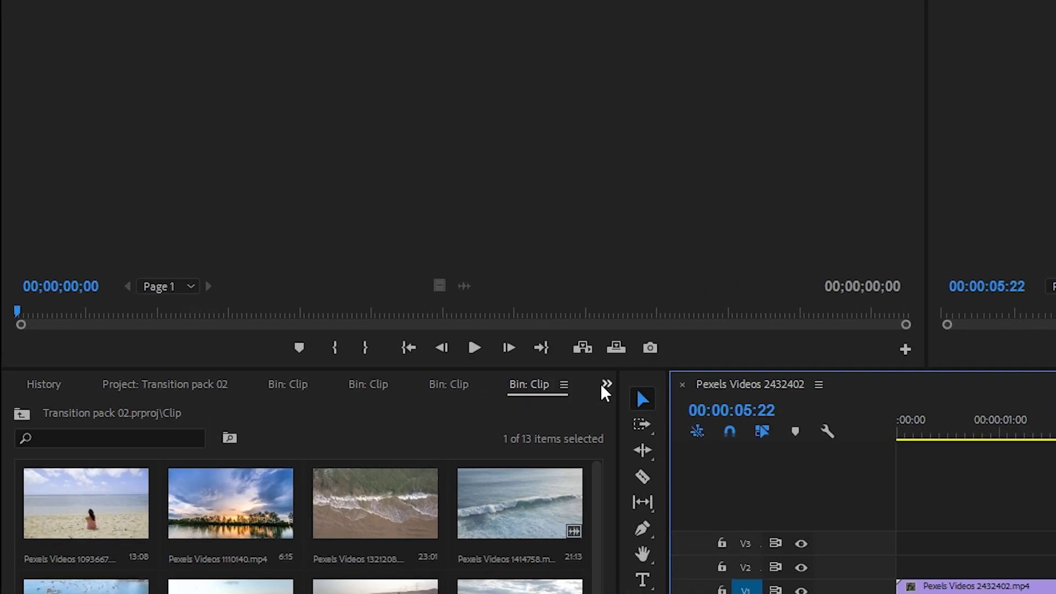
- From the Effects panel's Presets folder, import the preset file iTech24_Transition_pack_02.prfpset
{"action": "left_click", "coordinate": [348, 347]}
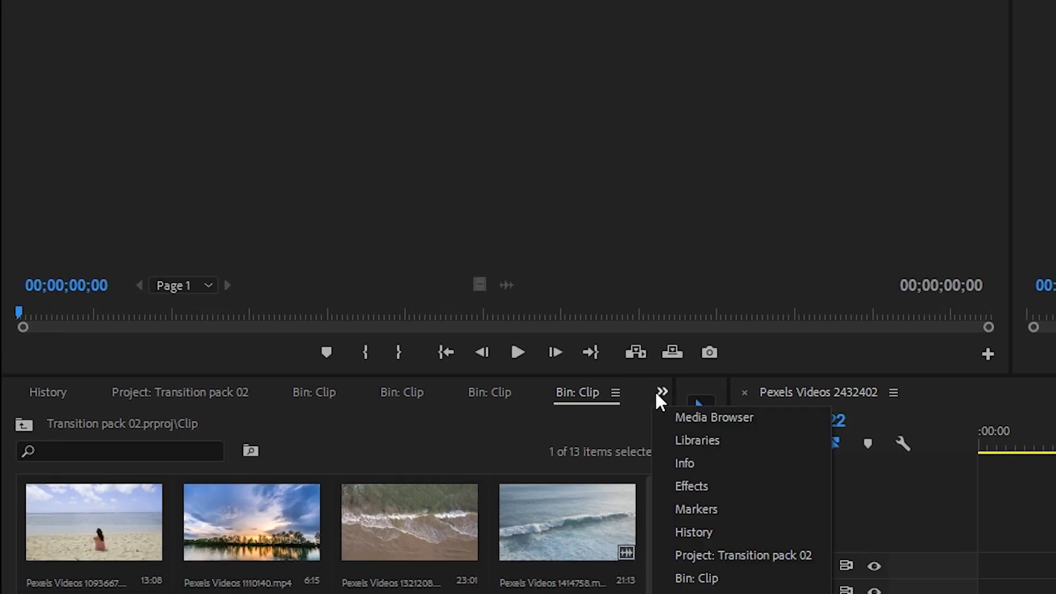
{"action": "left_click", "coordinate": [362, 396]}
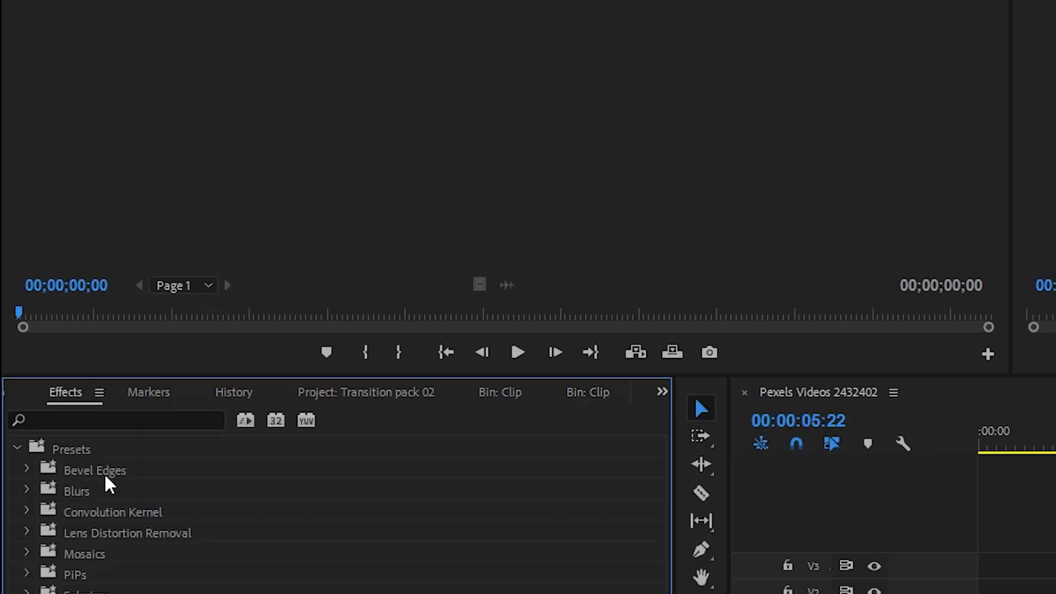
{"action": "right_click", "coordinate": [153, 449]}
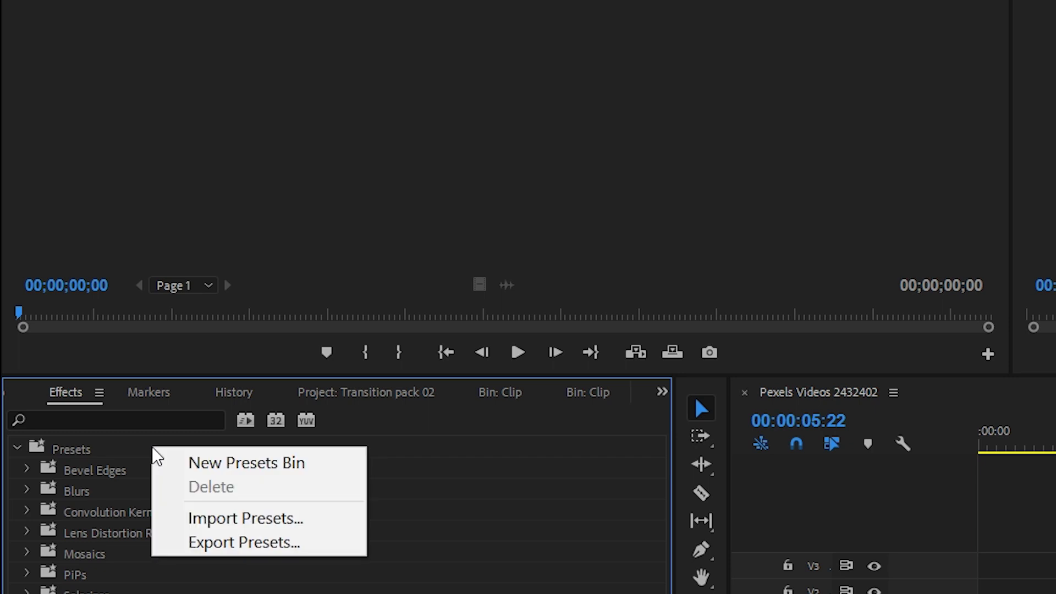
{"action": "left_click", "coordinate": [236, 529]}
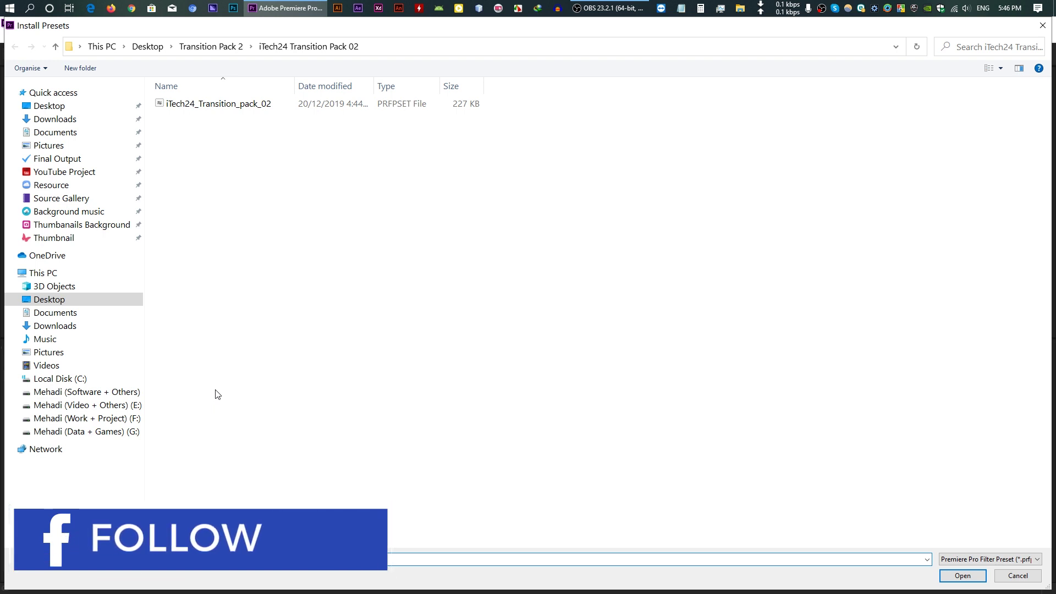
{"action": "left_click", "coordinate": [219, 104]}
{"action": "left_click", "coordinate": [944, 577]}
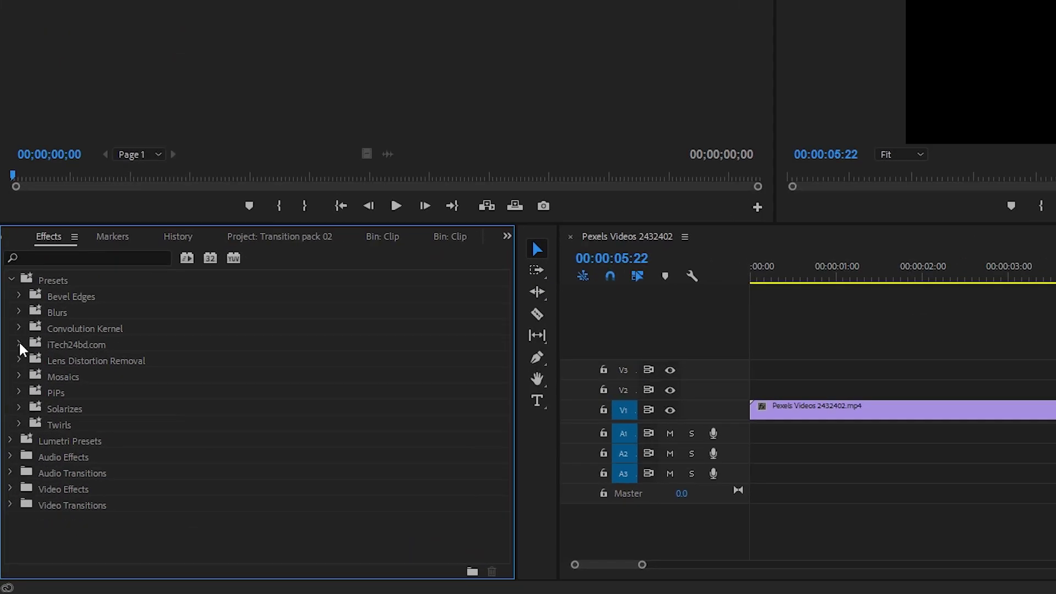
- Expand iTech24bd.com > Film Roll Transition, select Film Roll Down IN, then select the V1 clip
{"action": "left_click", "coordinate": [19, 344]}
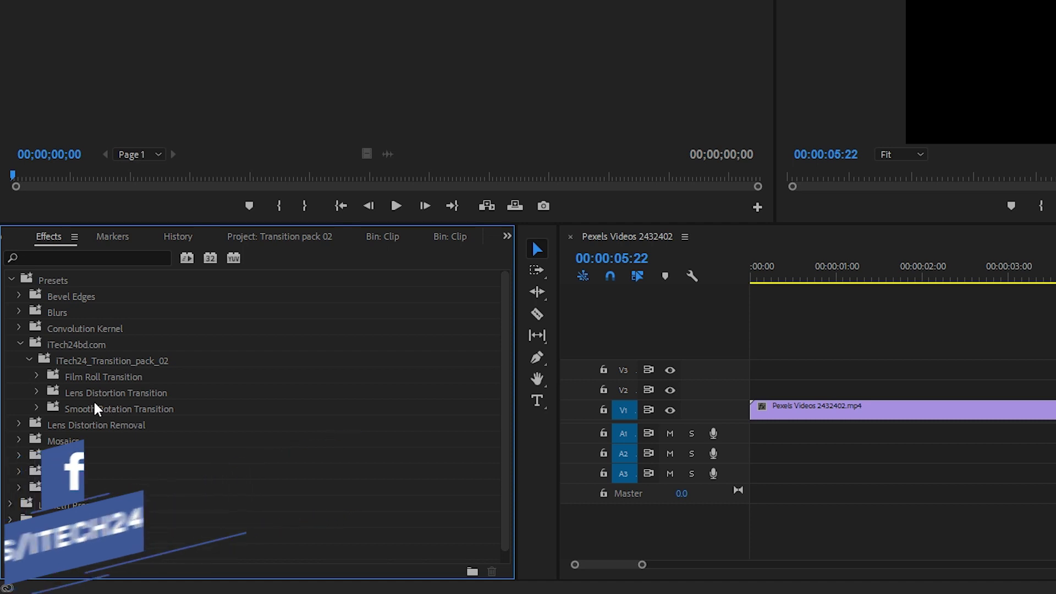
{"action": "left_click", "coordinate": [37, 376]}
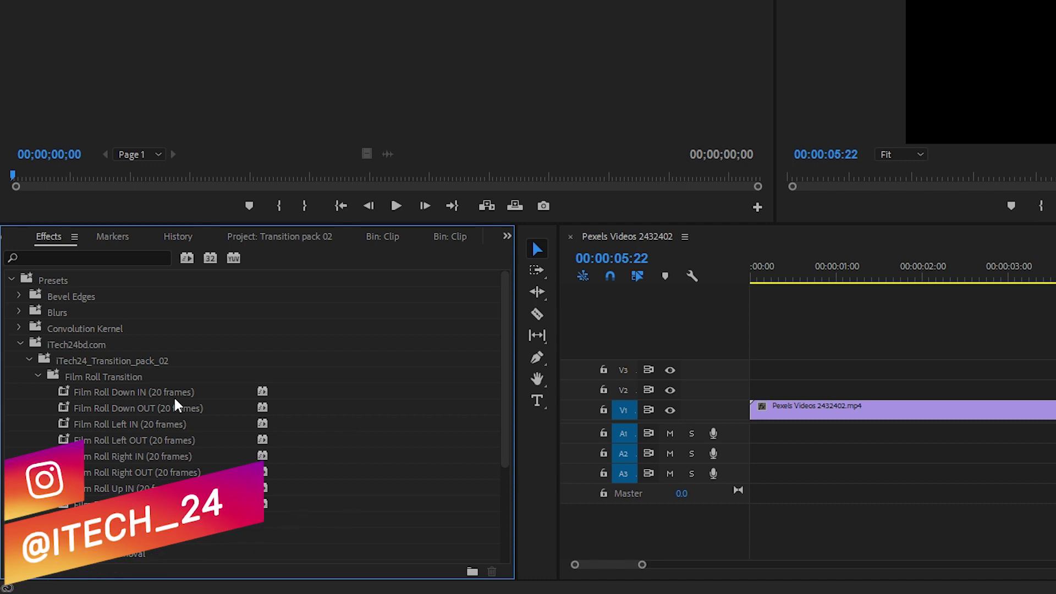
{"action": "left_click", "coordinate": [159, 392]}
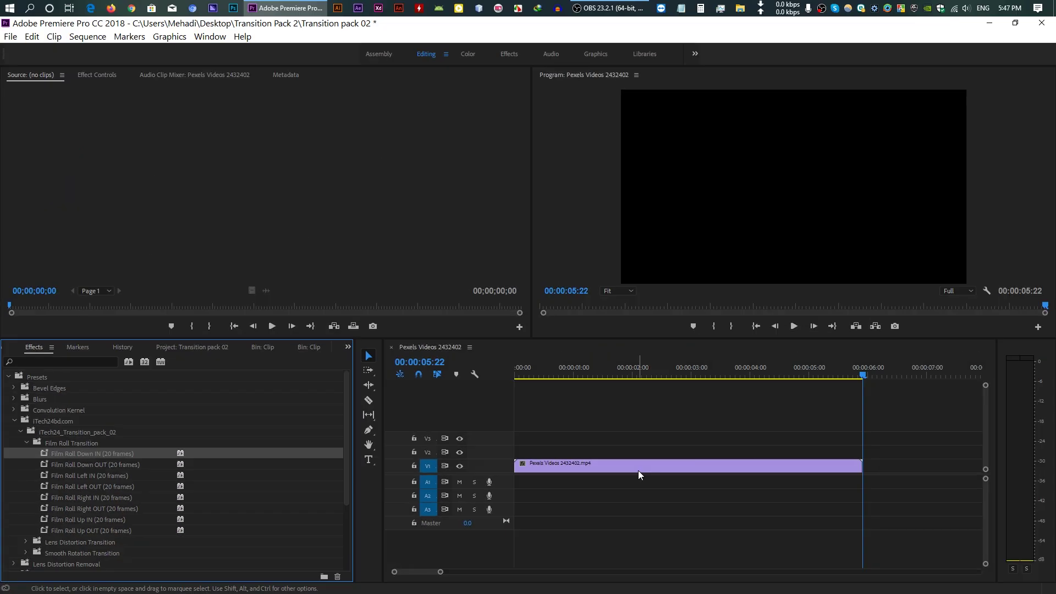
{"action": "left_click", "coordinate": [638, 470]}
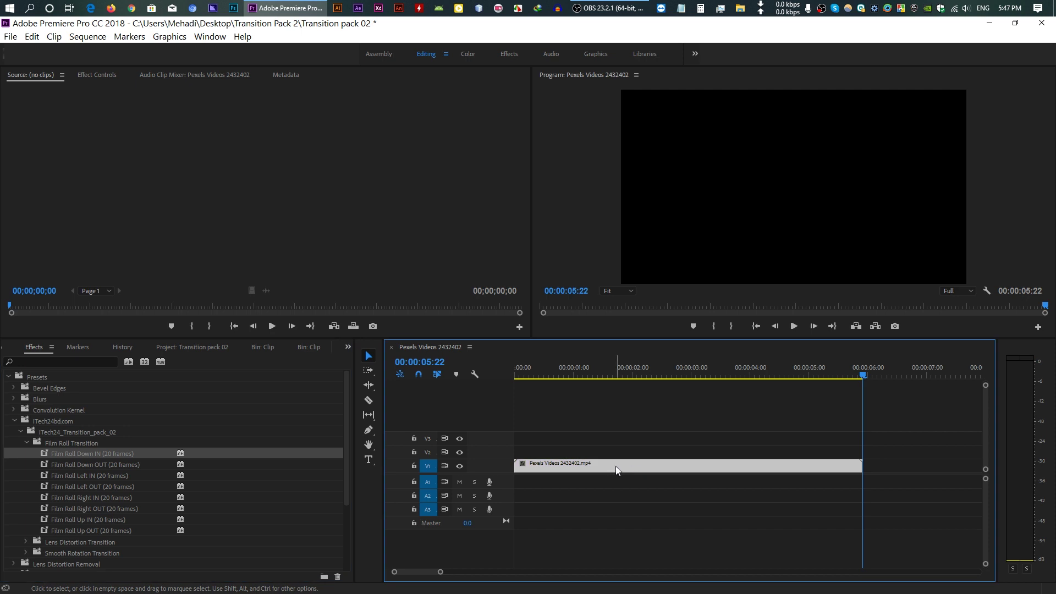
- Place Pexels Videos 2675510 on V1 right after the first clip, then return to Effects
{"action": "left_click", "coordinate": [260, 348]}
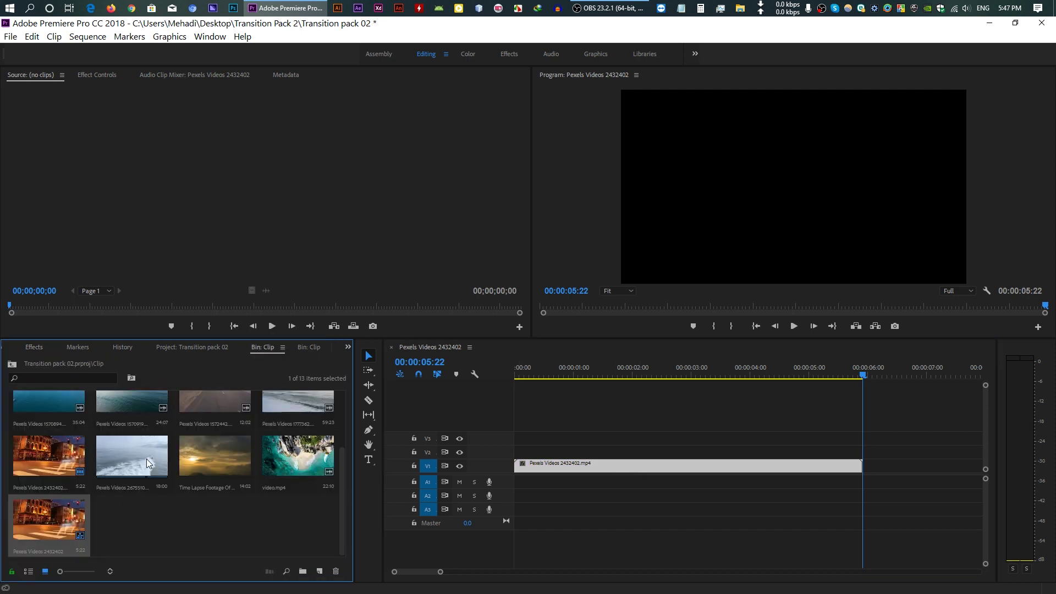
{"action": "left_click_drag", "start_coordinate": [147, 461], "coordinate": [867, 477]}
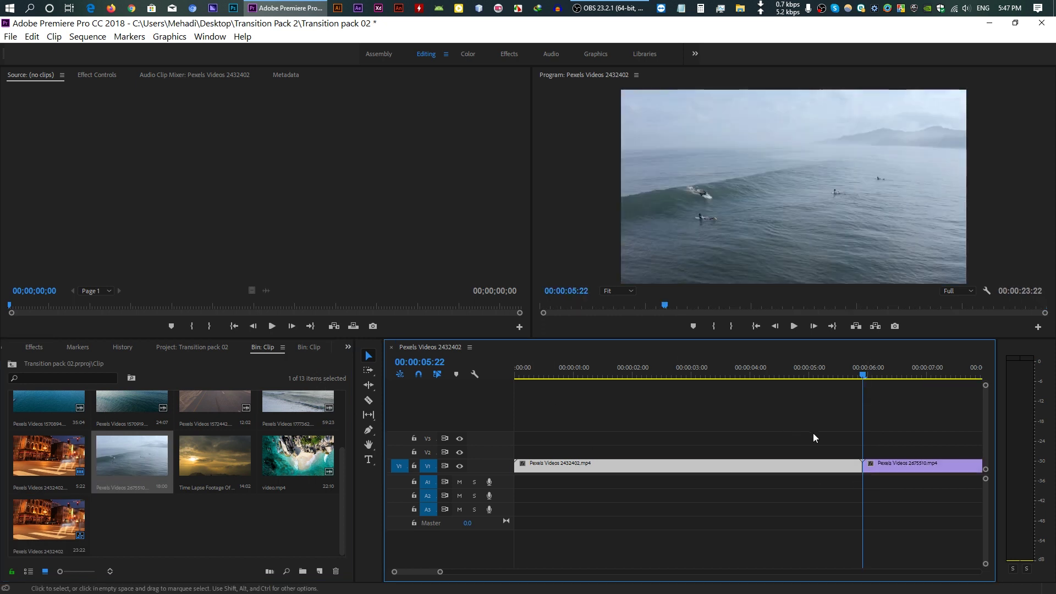
{"action": "left_click", "coordinate": [347, 347]}
{"action": "left_click", "coordinate": [358, 396]}
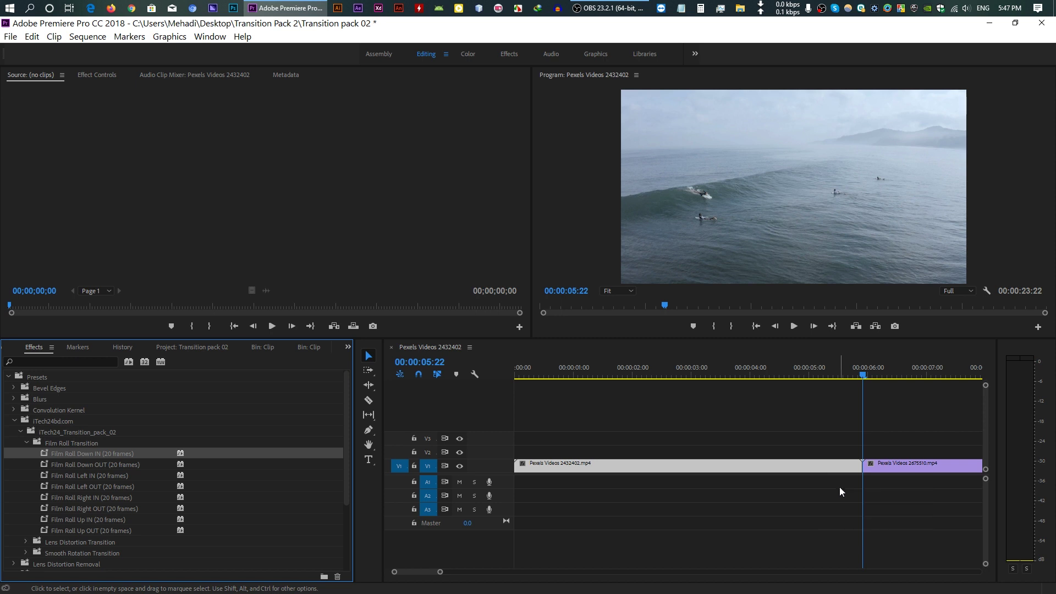
{"action": "key", "text": "shift"}
- Razor-cut V1 at 00:00:04:21 in the first clip and at 00:00:06:23 in the second
{"action": "left_click", "coordinate": [864, 378]}
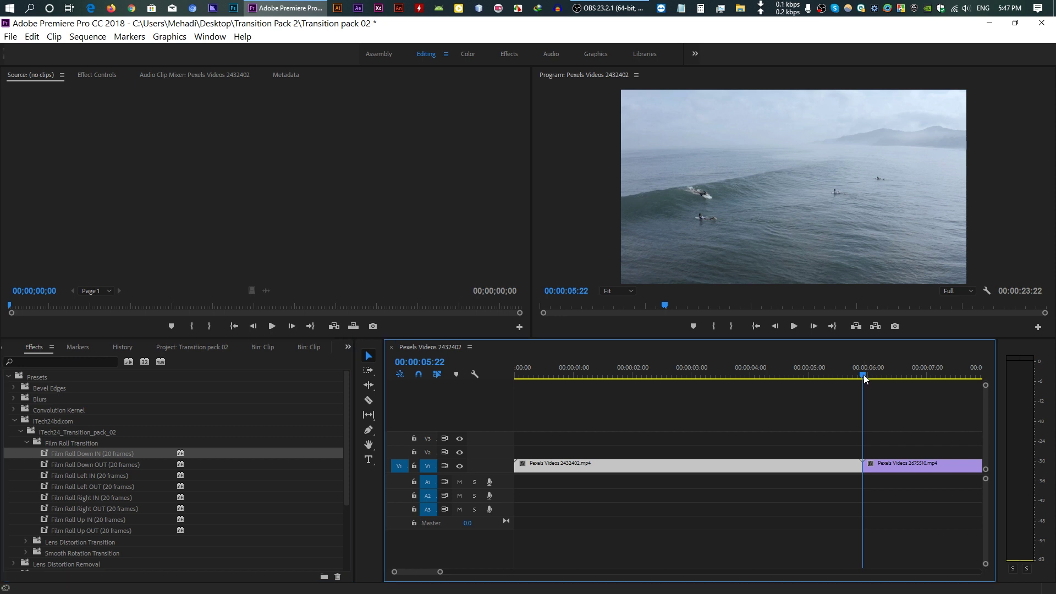
{"action": "key", "text": "j"}
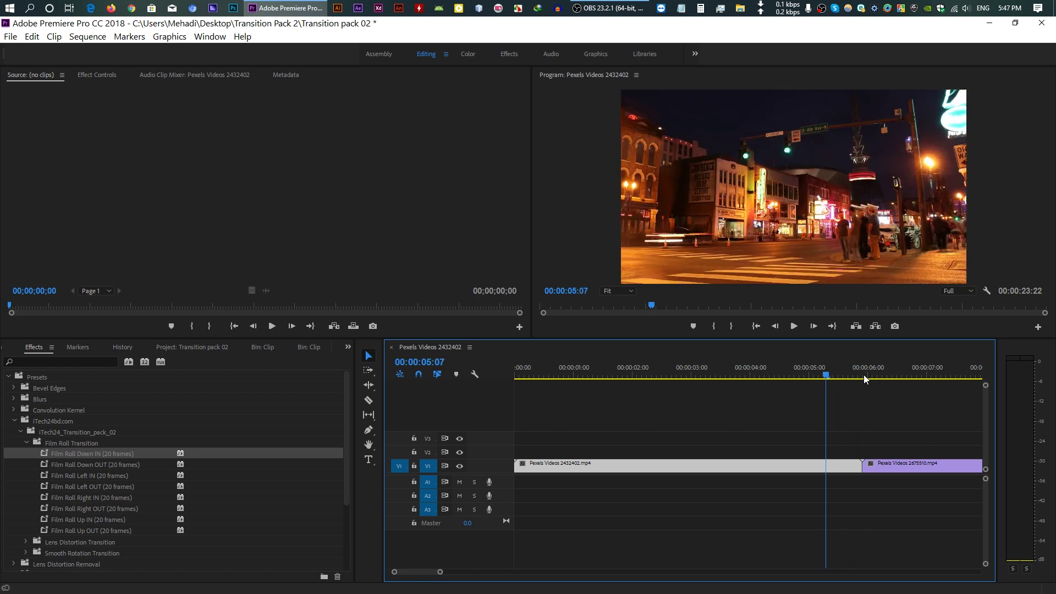
{"action": "key", "text": "k"}
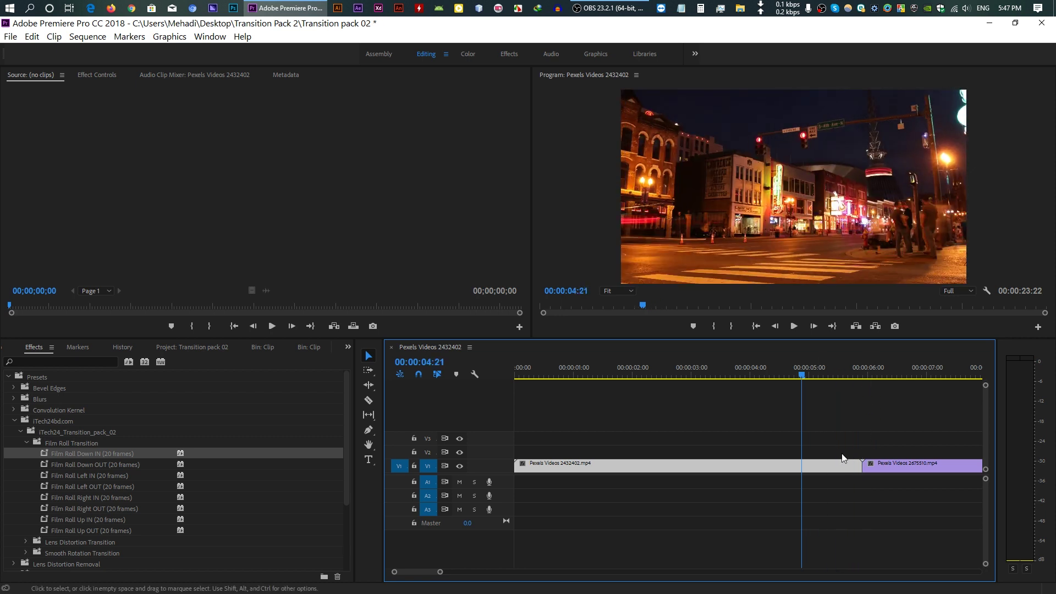
{"action": "key", "text": "c"}
{"action": "left_click", "coordinate": [803, 465]}
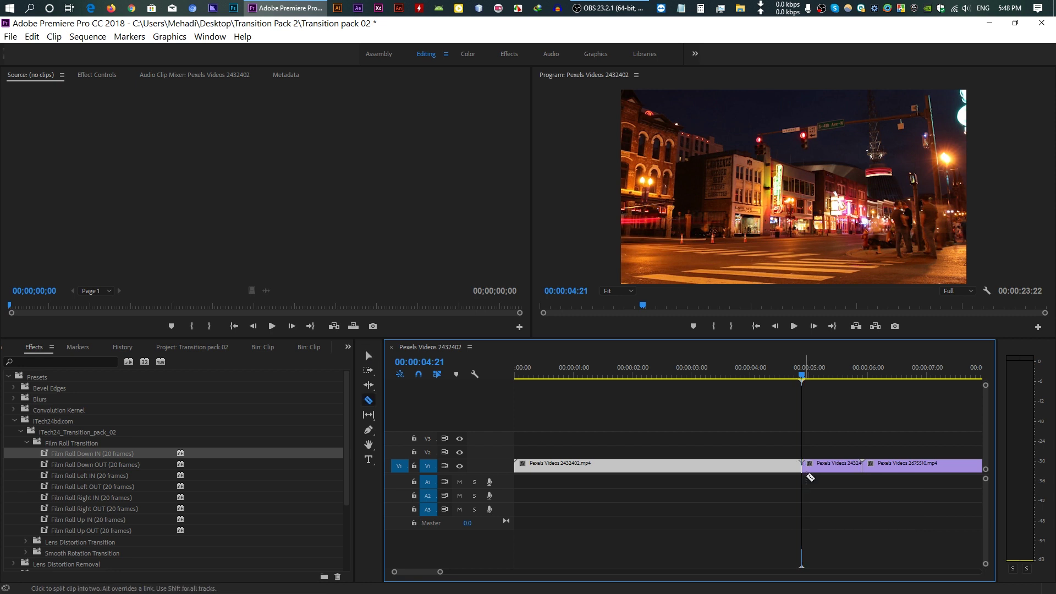
{"action": "key", "text": "l"}
{"action": "key", "text": "k"}
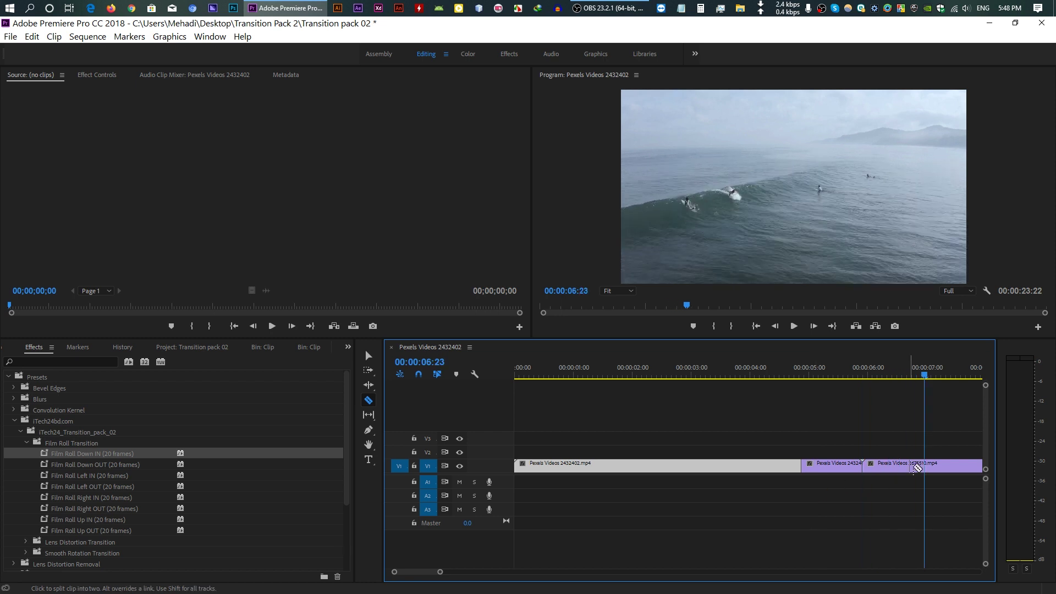
{"action": "left_click", "coordinate": [925, 466]}
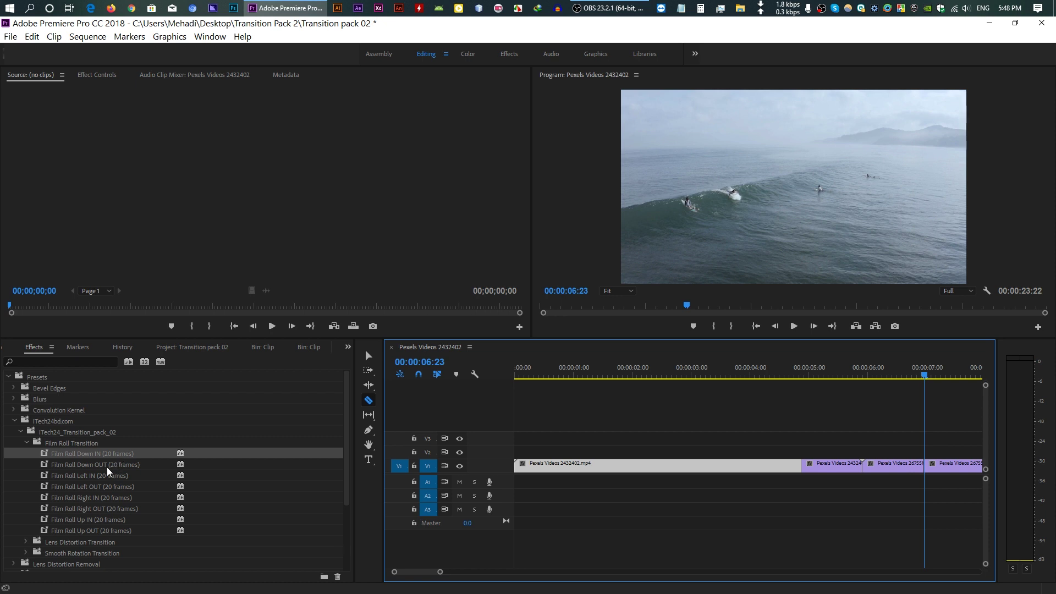
- Apply Film Roll Down OUT before the join and Film Roll Down IN after it, then reposition the playhead
{"action": "left_click_drag", "start_coordinate": [108, 467], "coordinate": [830, 469]}
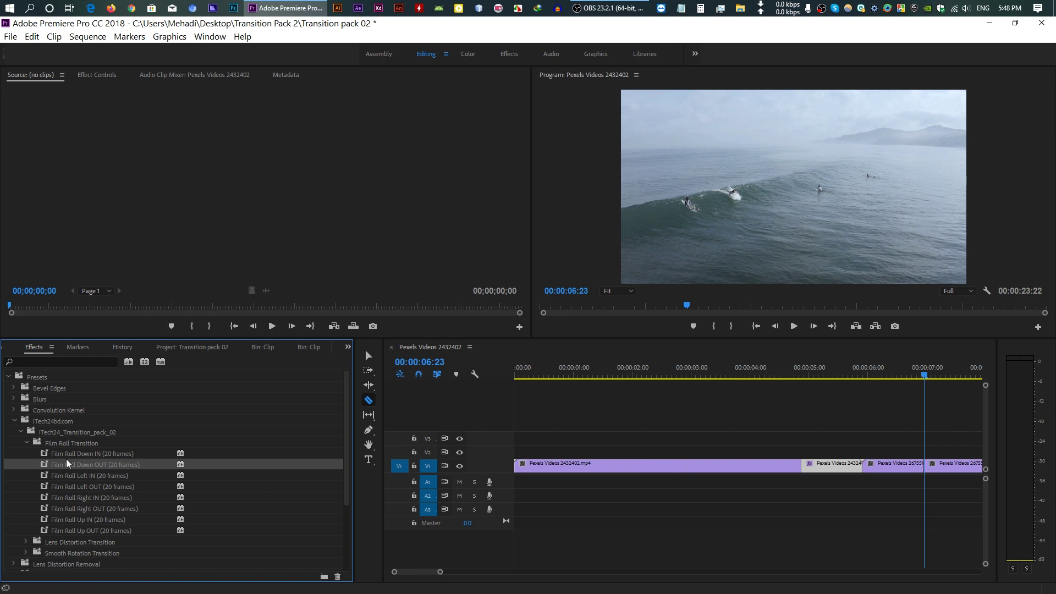
{"action": "left_click_drag", "start_coordinate": [78, 454], "coordinate": [891, 467]}
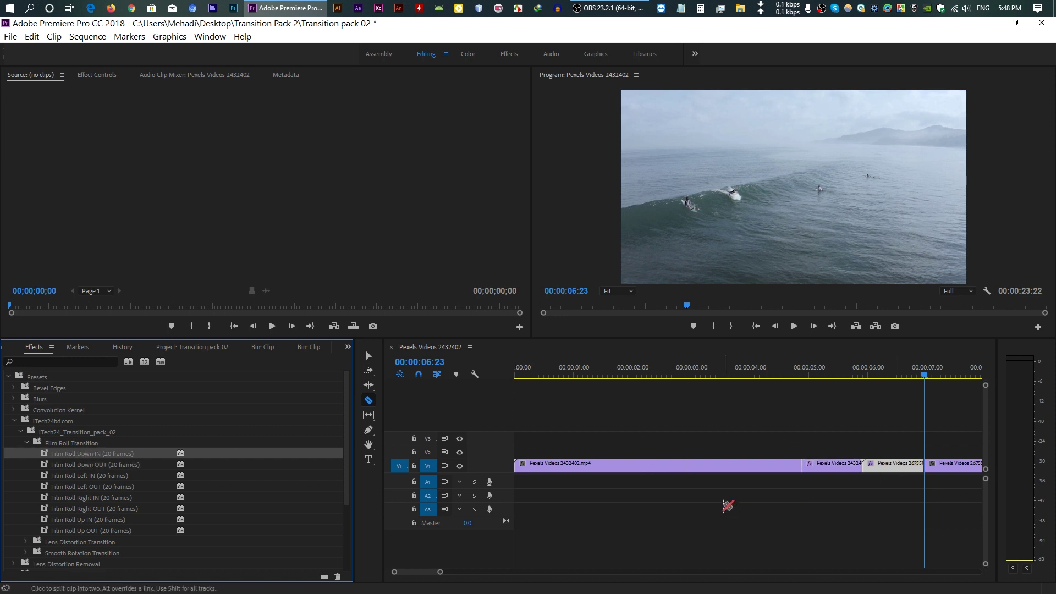
{"action": "key", "text": "v"}
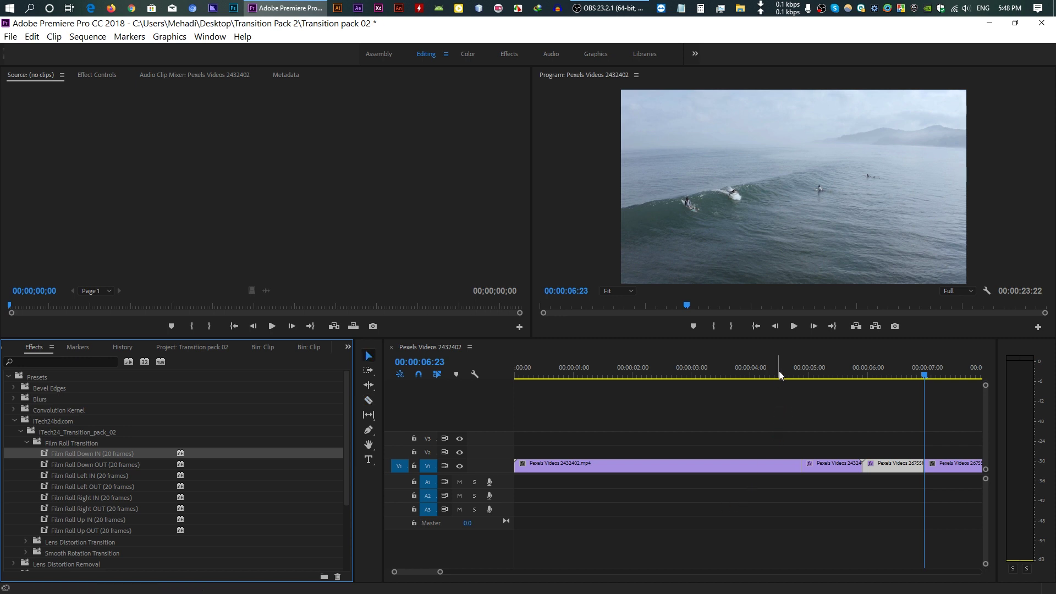
{"action": "left_click", "coordinate": [778, 375]}
{"action": "left_click", "coordinate": [618, 375]}
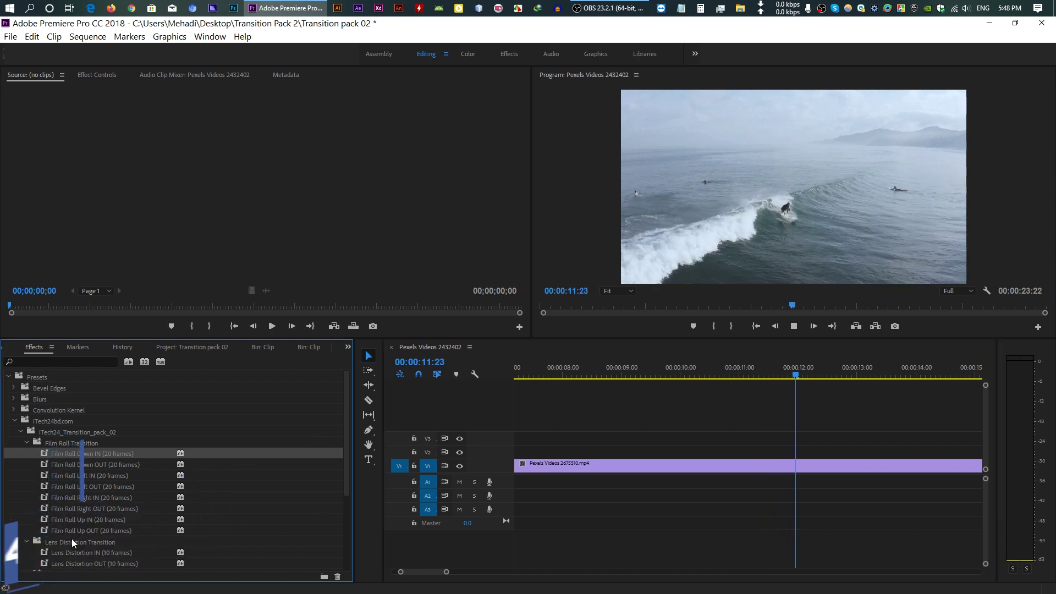
- Select Lens Distortion IN, open Smooth Rotation Transition to Smooth Rotation Left IN, and stop playback
{"action": "scroll", "coordinate": [72, 541], "scroll_direction": "down", "scroll_amount": 2}
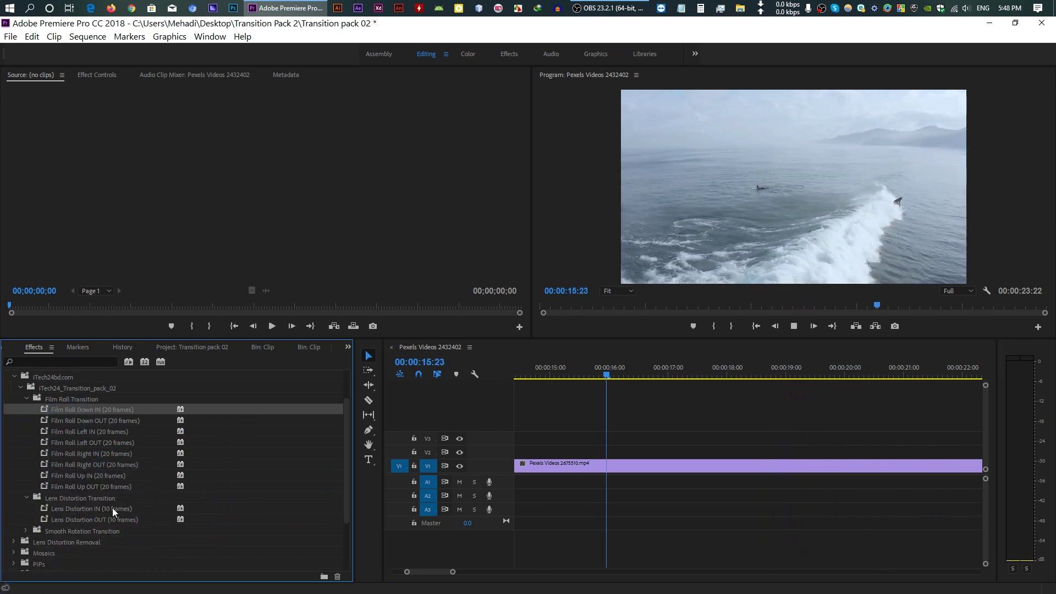
{"action": "left_click", "coordinate": [112, 507]}
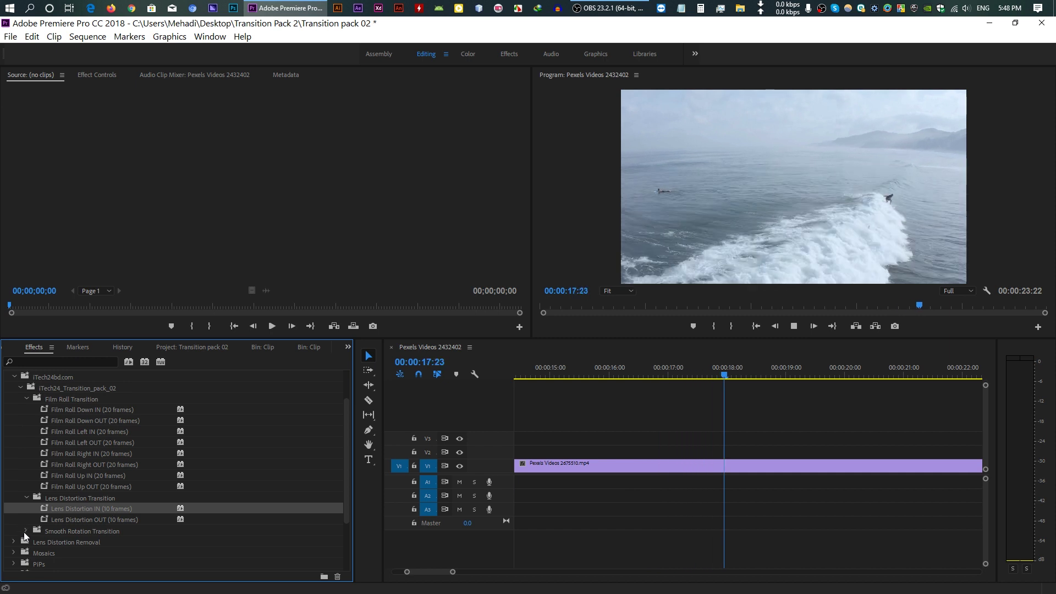
{"action": "left_click", "coordinate": [25, 531]}
{"action": "scroll", "coordinate": [114, 537], "scroll_direction": "down", "scroll_amount": 2}
{"action": "left_click", "coordinate": [127, 508]}
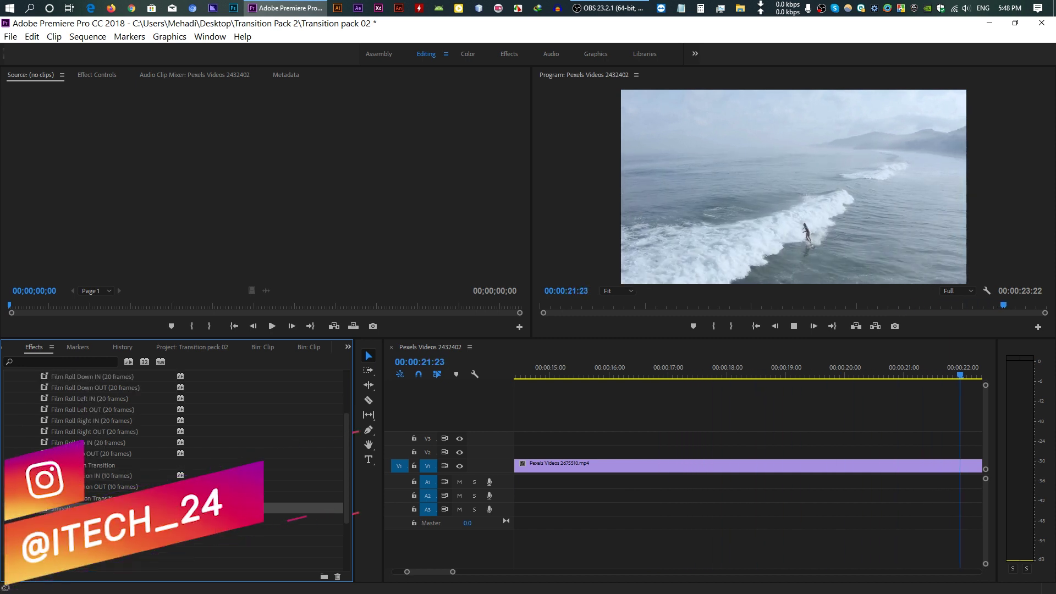
{"action": "key", "text": "space"}
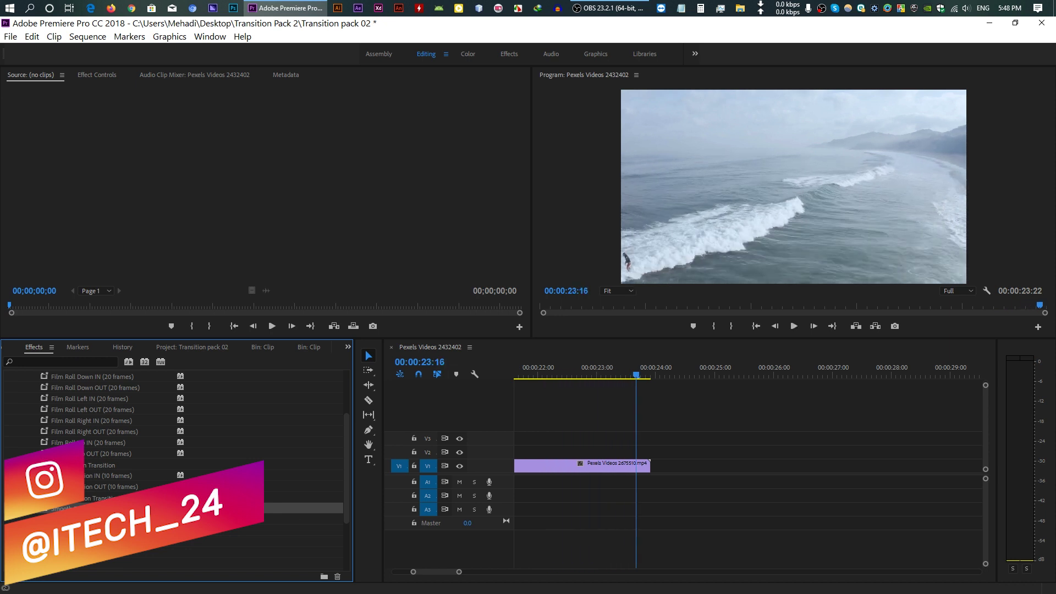